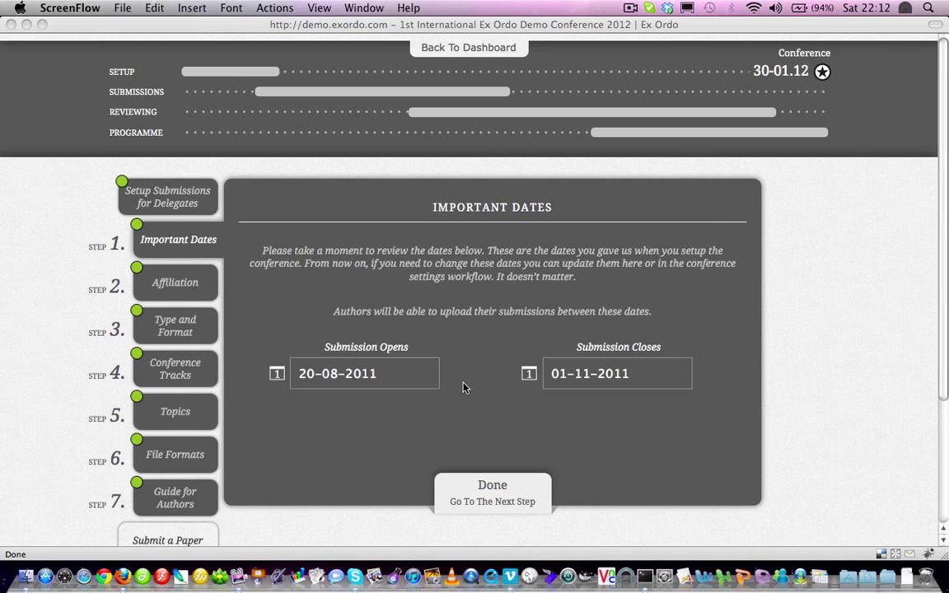
- Accept the submission dates and the affiliation name option, completing the Important Dates and Affiliation steps
{"action": "left_click", "coordinate": [493, 489]}
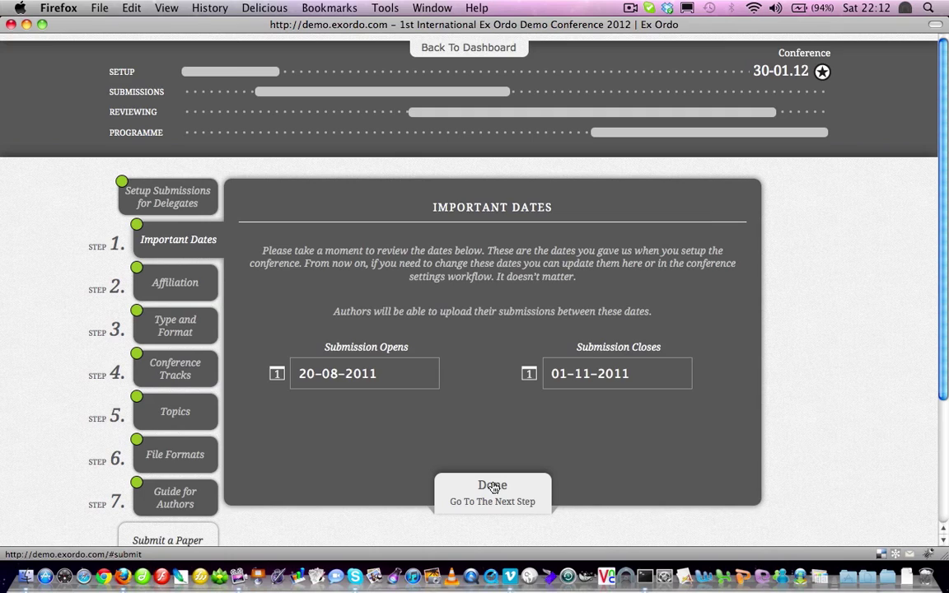
{"action": "left_click", "coordinate": [493, 487]}
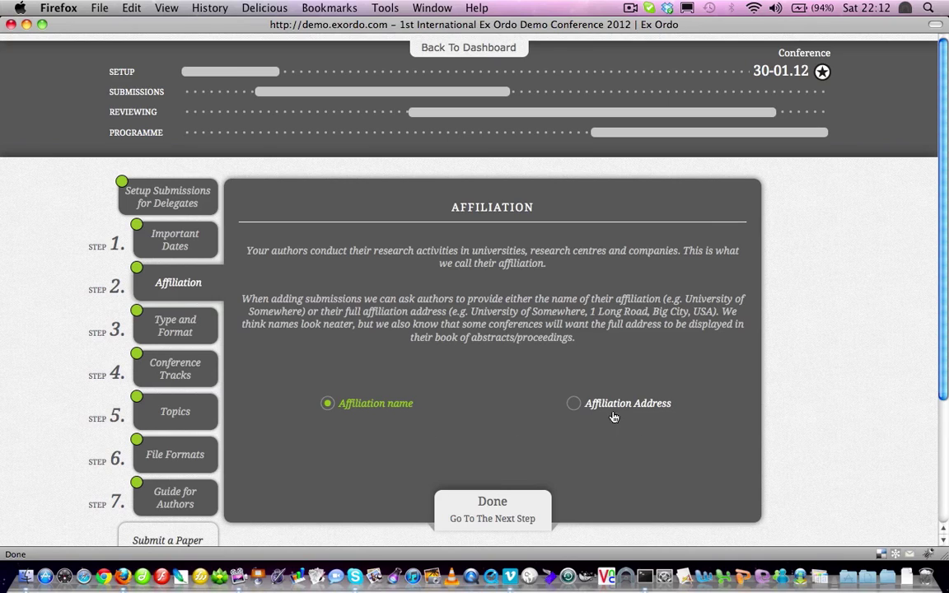
{"action": "left_click", "coordinate": [492, 505]}
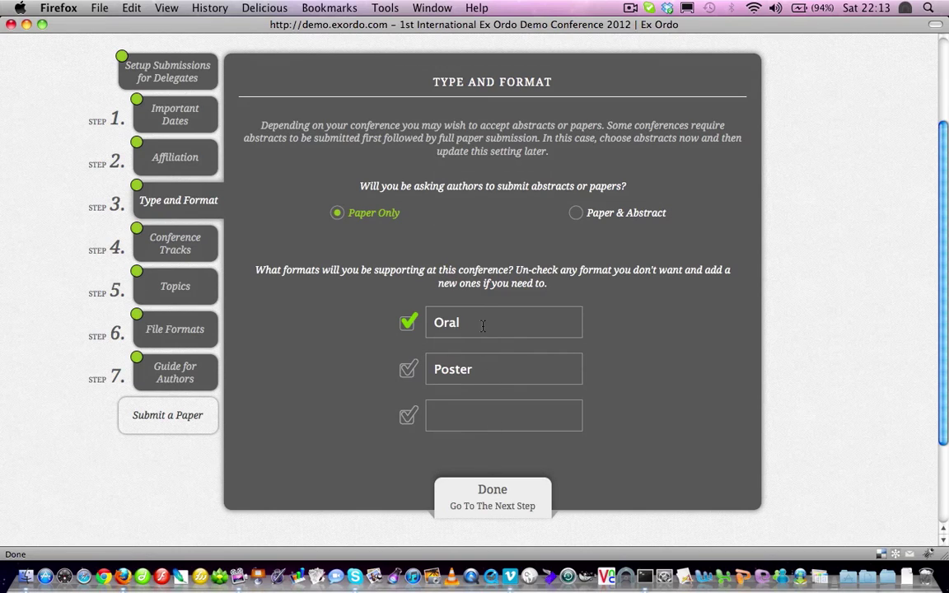
- Add a presentation format named Something, enable the Poster format, and complete the Type and Format step
{"action": "left_click", "coordinate": [464, 415]}
{"action": "type", "text": "Something"}
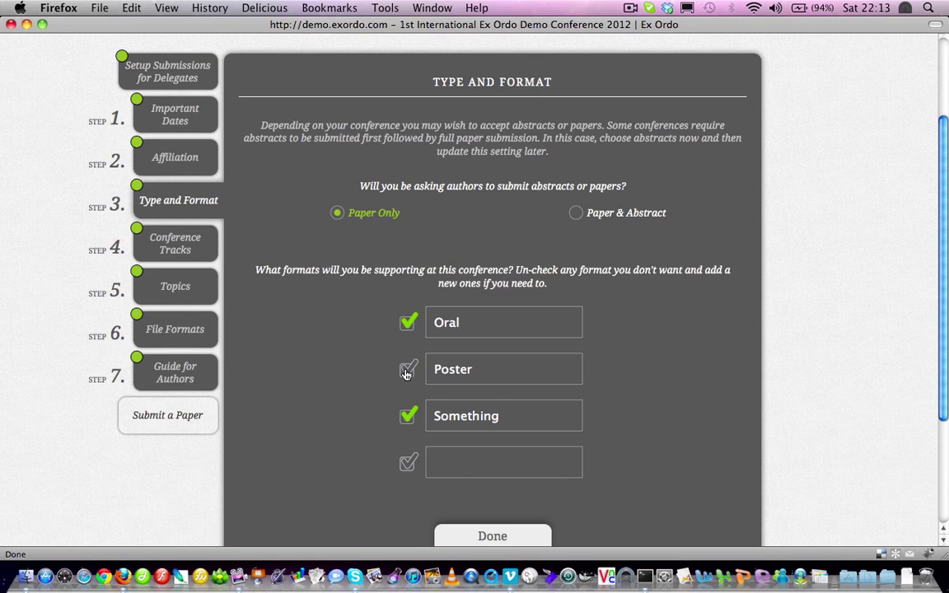
{"action": "left_click", "coordinate": [409, 373]}
{"action": "scroll", "coordinate": [433, 424], "scroll_direction": "down", "scroll_amount": 1}
{"action": "scroll", "coordinate": [434, 432], "scroll_direction": "down", "scroll_amount": 2}
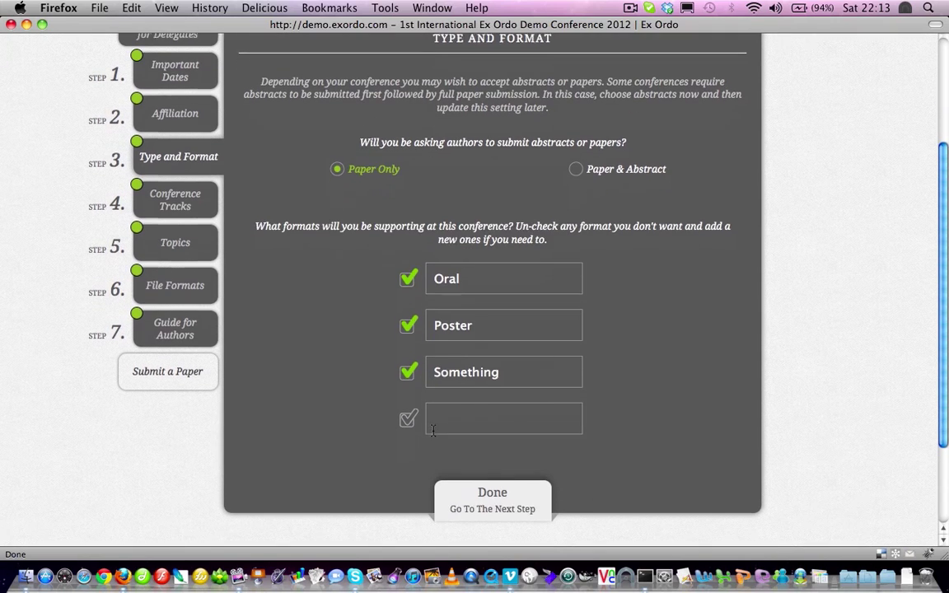
{"action": "left_click", "coordinate": [494, 492]}
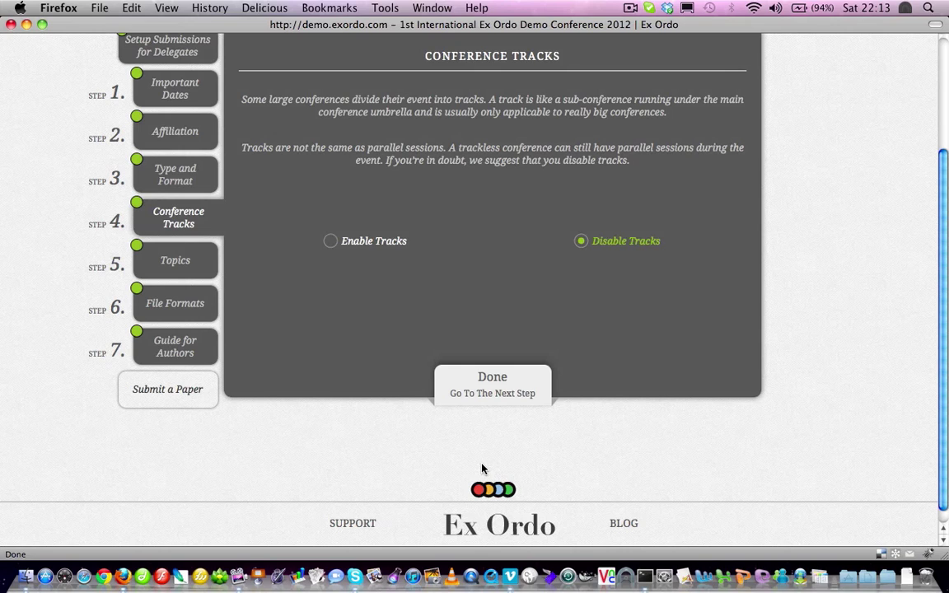
- Preview the enabled tracks option, set conference tracks back to disabled, and complete the Conference Tracks step
{"action": "left_click", "coordinate": [372, 245]}
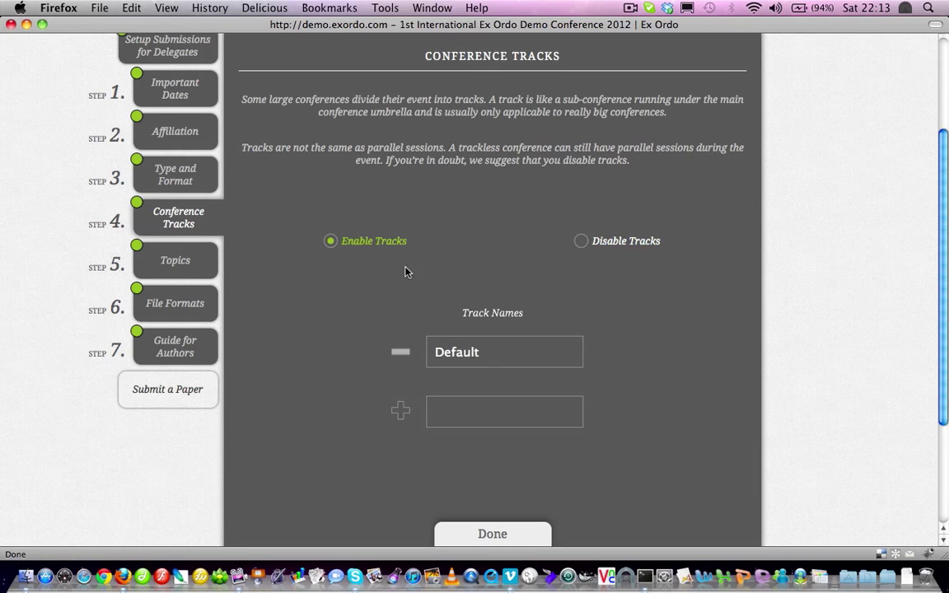
{"action": "left_click", "coordinate": [617, 244]}
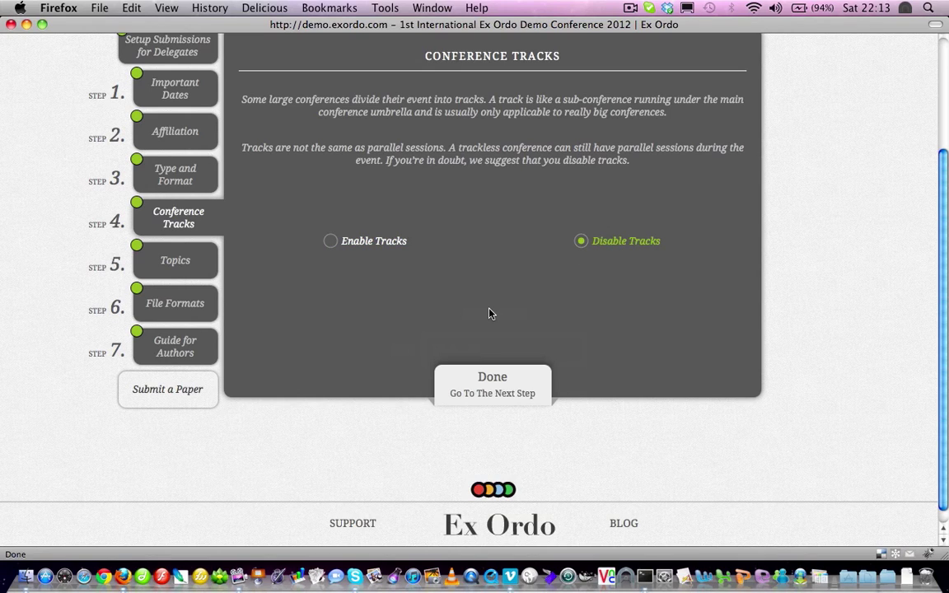
{"action": "left_click", "coordinate": [492, 383]}
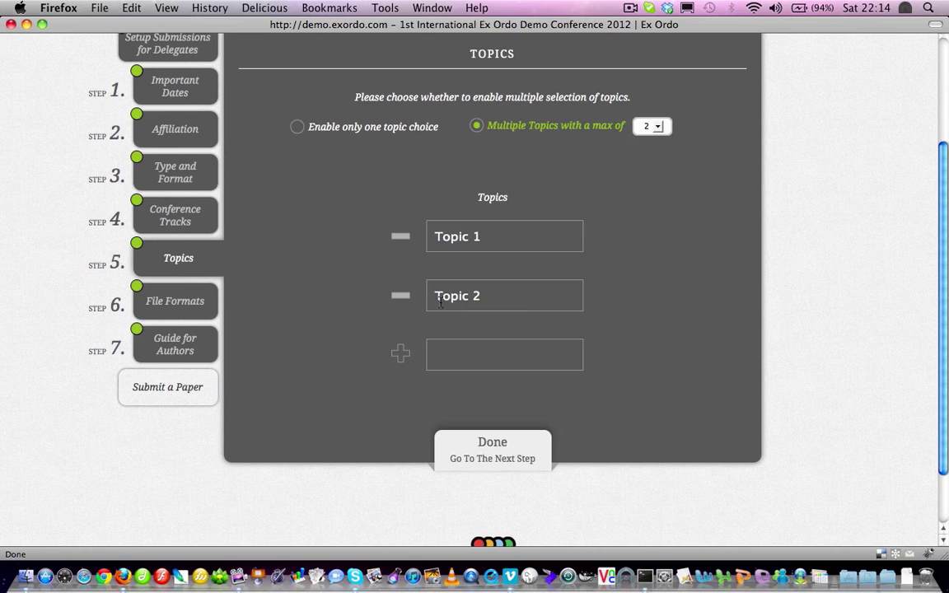
- Allow authors to select multiple topics with a maximum of 3
{"action": "left_click", "coordinate": [381, 130]}
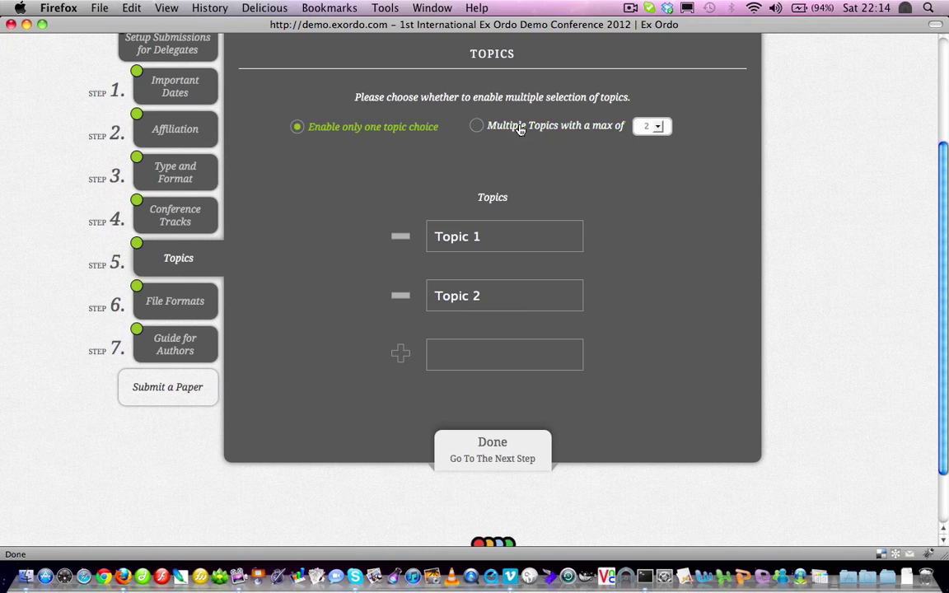
{"action": "left_click", "coordinate": [523, 127]}
{"action": "left_click", "coordinate": [656, 130]}
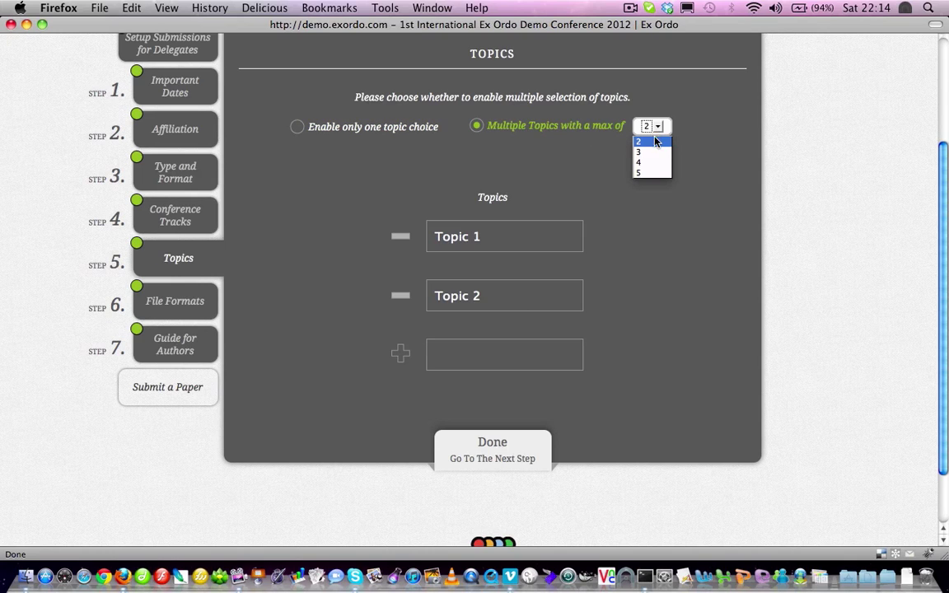
{"action": "left_click", "coordinate": [655, 154]}
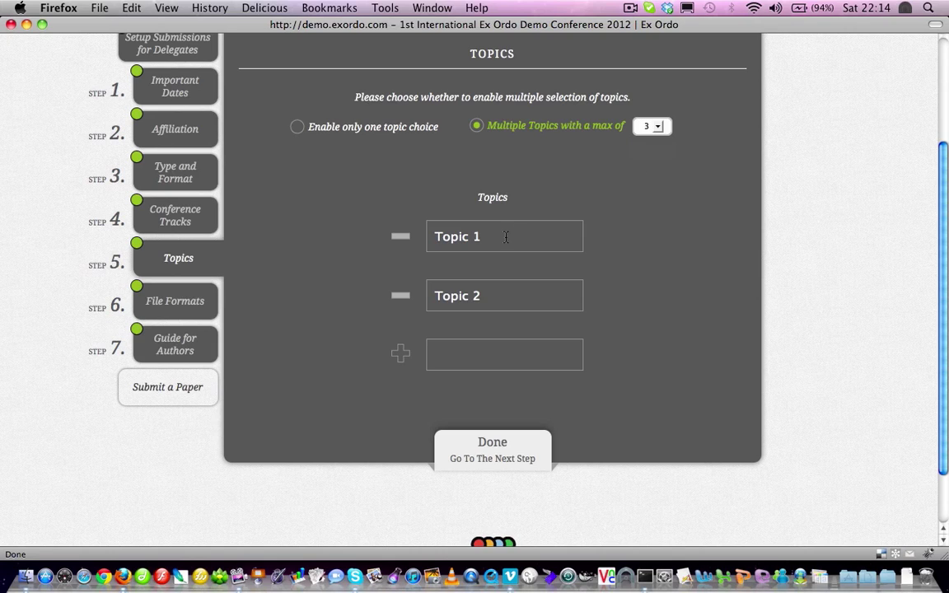
- Add two topics named New Topic 1 and New Topic 2 to the topics list
{"action": "left_click", "coordinate": [464, 361]}
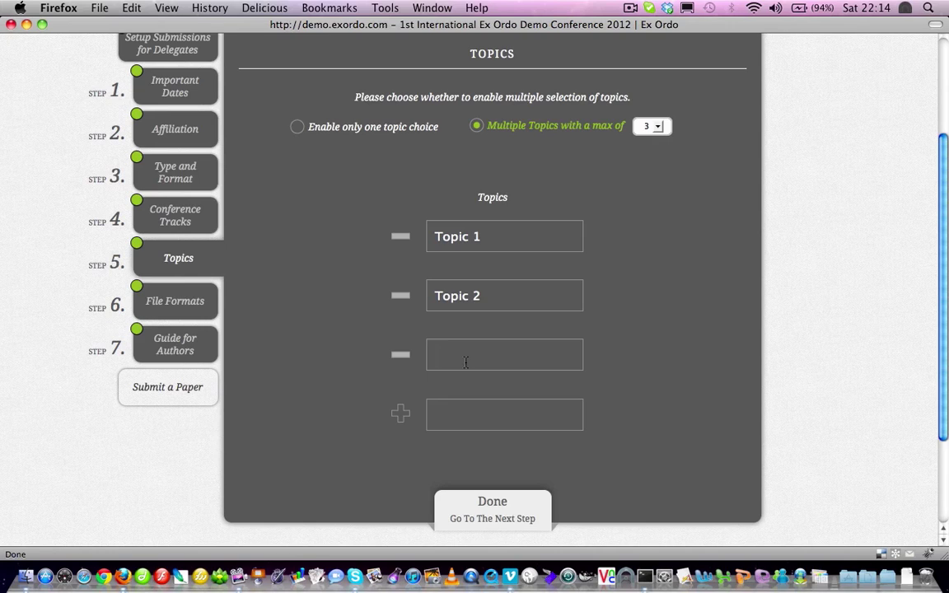
{"action": "type", "text": "New Toipic"}
{"action": "key", "text": "BackSpace"}
{"action": "key", "text": "BackSpace"}
{"action": "key", "text": "BackSpace"}
{"action": "key", "text": "BackSpace"}
{"action": "type", "text": "pic 1"}
{"action": "left_click", "coordinate": [464, 415]}
{"action": "type", "text": "New "}
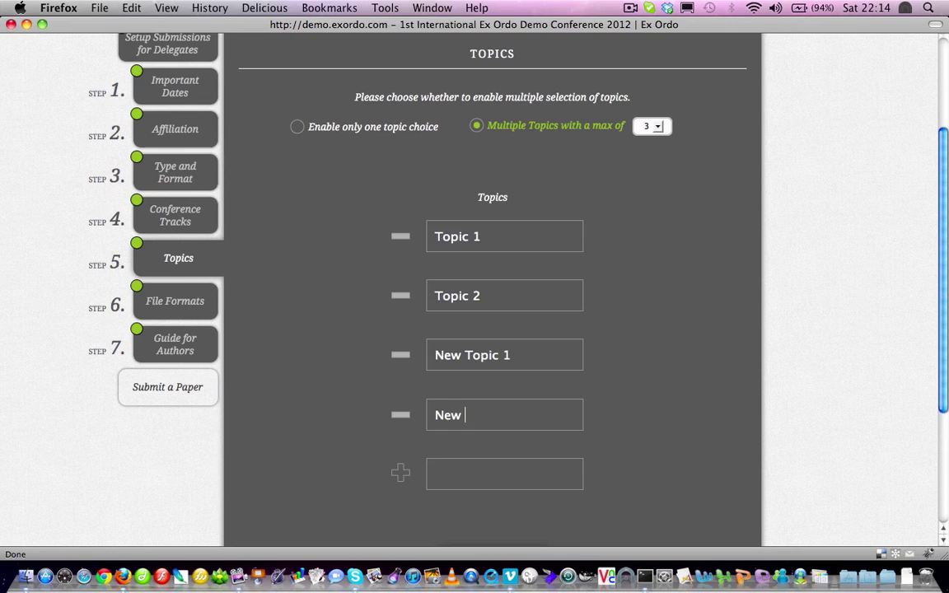
{"action": "type", "text": "Topic 2"}
- Remove Topic 2 from the topics list and complete the Topics step
{"action": "left_click", "coordinate": [403, 300]}
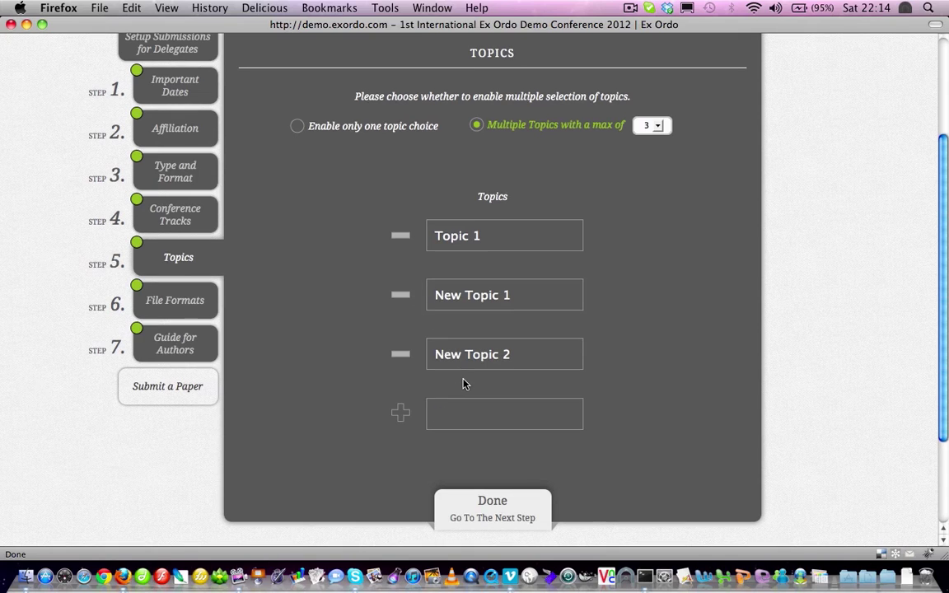
{"action": "scroll", "coordinate": [461, 383], "scroll_direction": "down", "scroll_amount": 2}
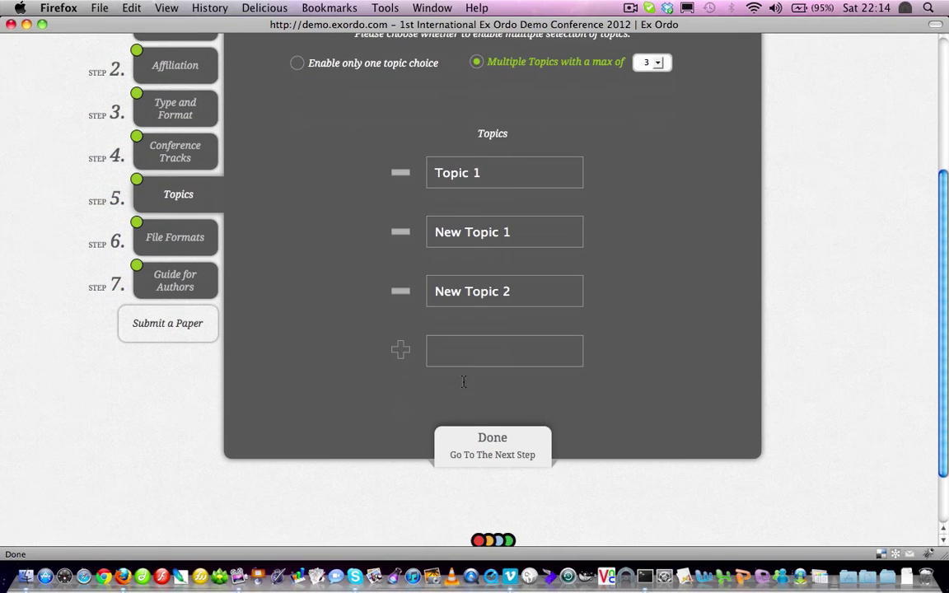
{"action": "left_click", "coordinate": [496, 443]}
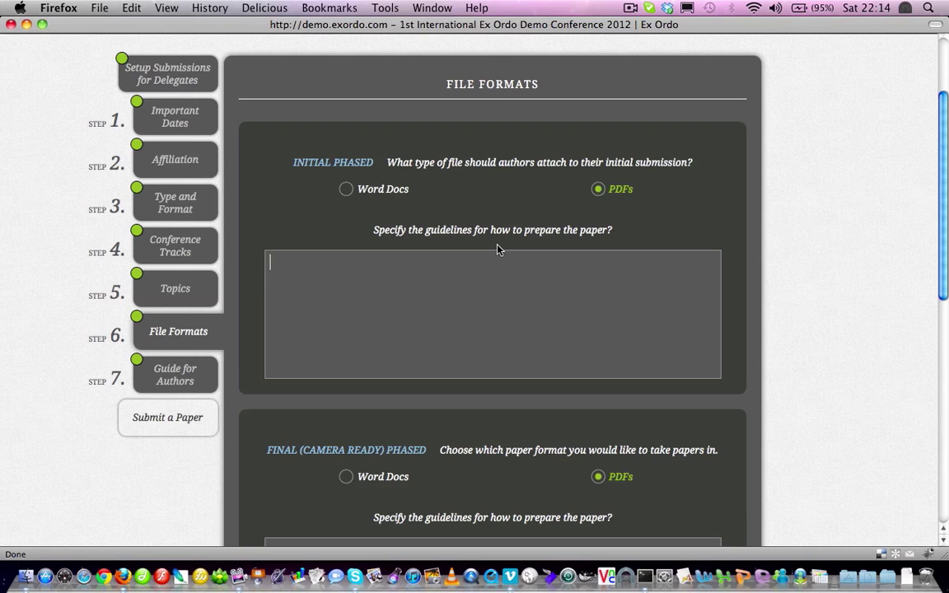
- Choose PDFs as the initial submission file type, review the final camera-ready options, and complete the File Formats step
{"action": "left_click", "coordinate": [346, 189]}
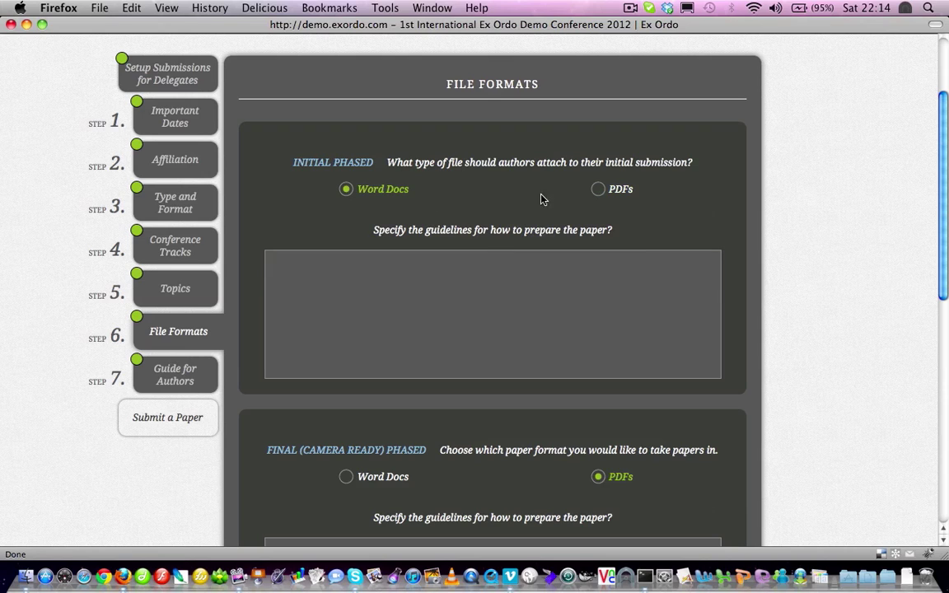
{"action": "left_click", "coordinate": [618, 196]}
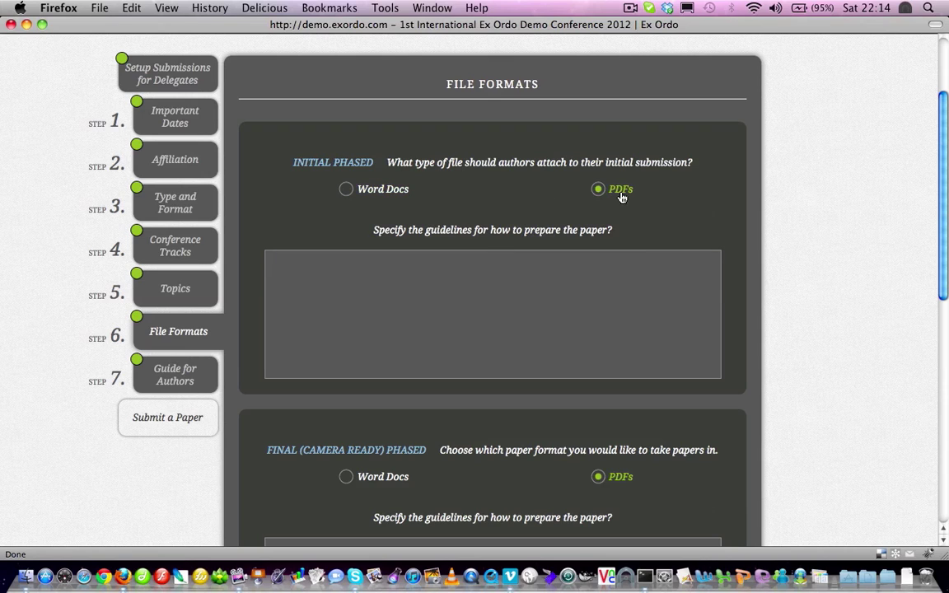
{"action": "left_click", "coordinate": [412, 266]}
{"action": "scroll", "coordinate": [408, 268], "scroll_direction": "down", "scroll_amount": 5}
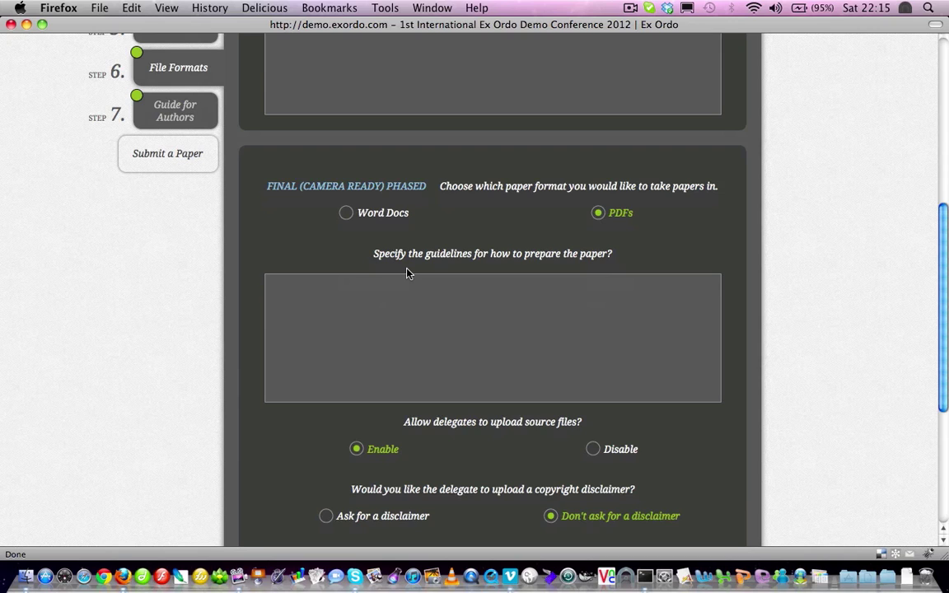
{"action": "scroll", "coordinate": [407, 273], "scroll_direction": "down", "scroll_amount": 1}
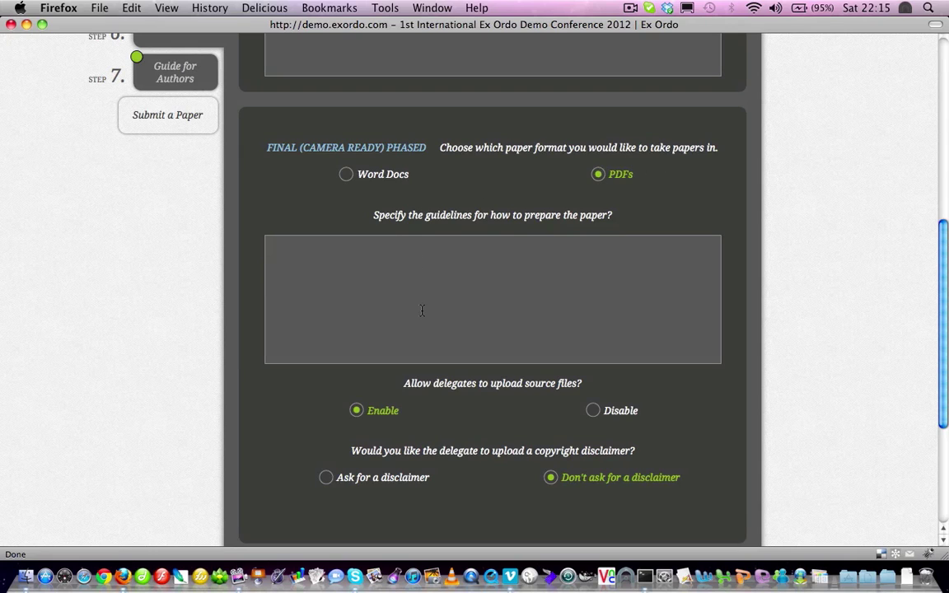
{"action": "scroll", "coordinate": [449, 377], "scroll_direction": "down", "scroll_amount": 1}
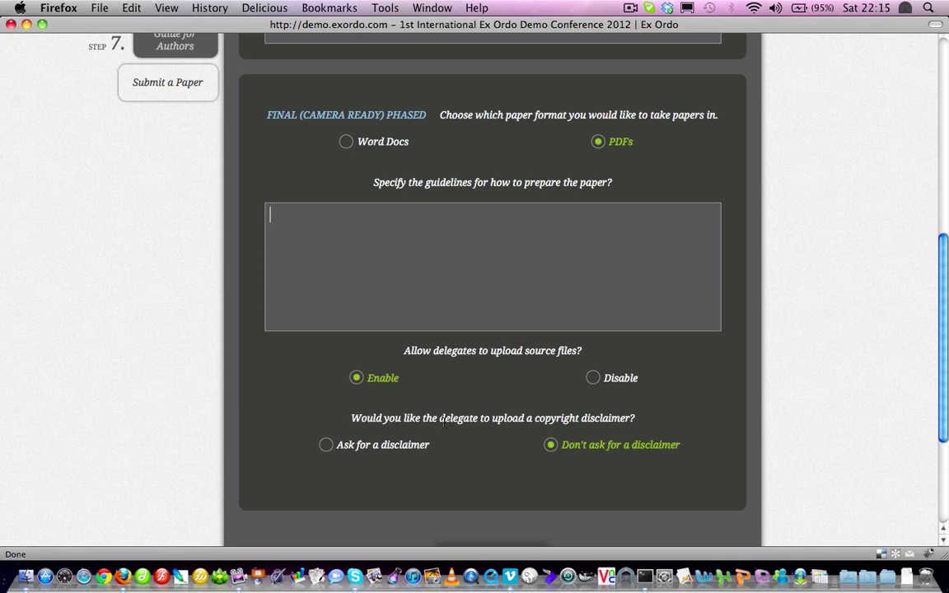
{"action": "scroll", "coordinate": [443, 421], "scroll_direction": "down", "scroll_amount": 5}
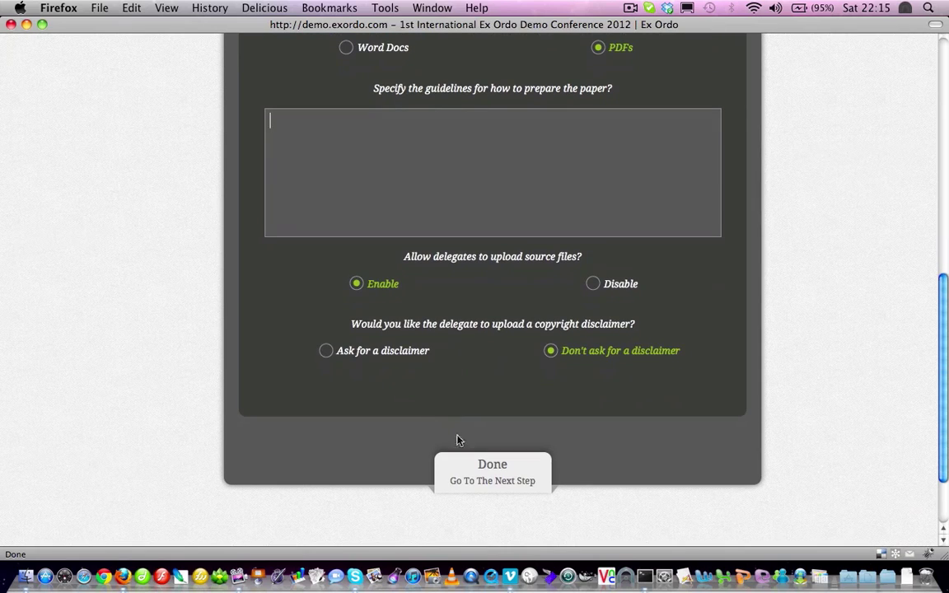
{"action": "left_click", "coordinate": [491, 468]}
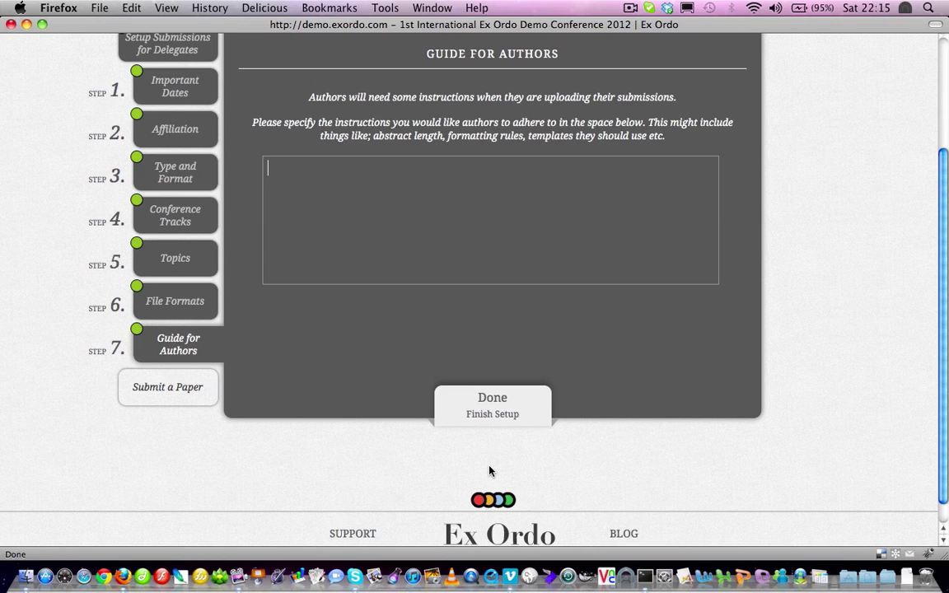
- Enter "Guide for authors" as the author instructions and finish the submissions setup
{"action": "type", "text": "Guide for autohr"}
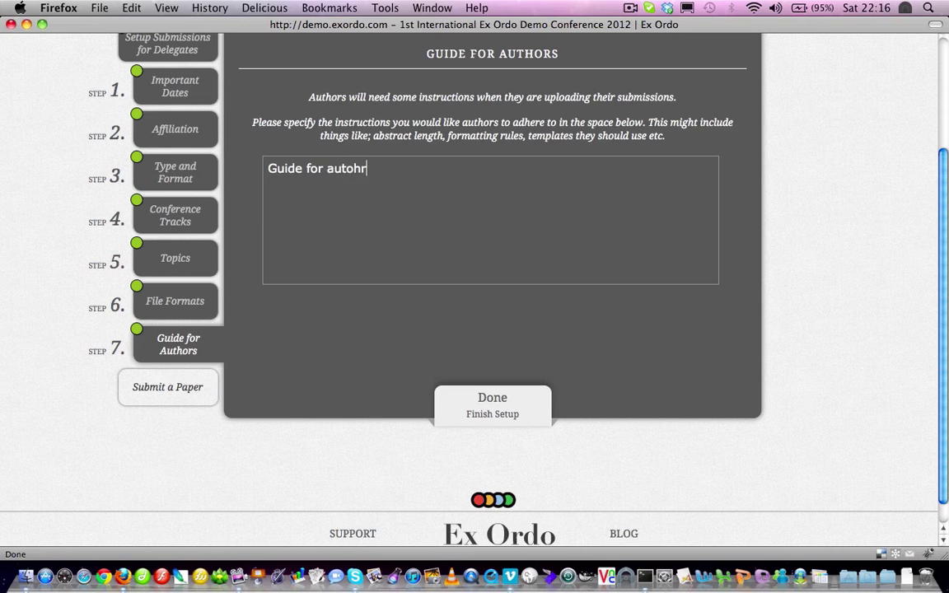
{"action": "key", "text": "BackSpace"}
{"action": "key", "text": "BackSpace"}
{"action": "key", "text": "BackSpace"}
{"action": "type", "text": "hors"}
{"action": "left_click", "coordinate": [493, 404]}
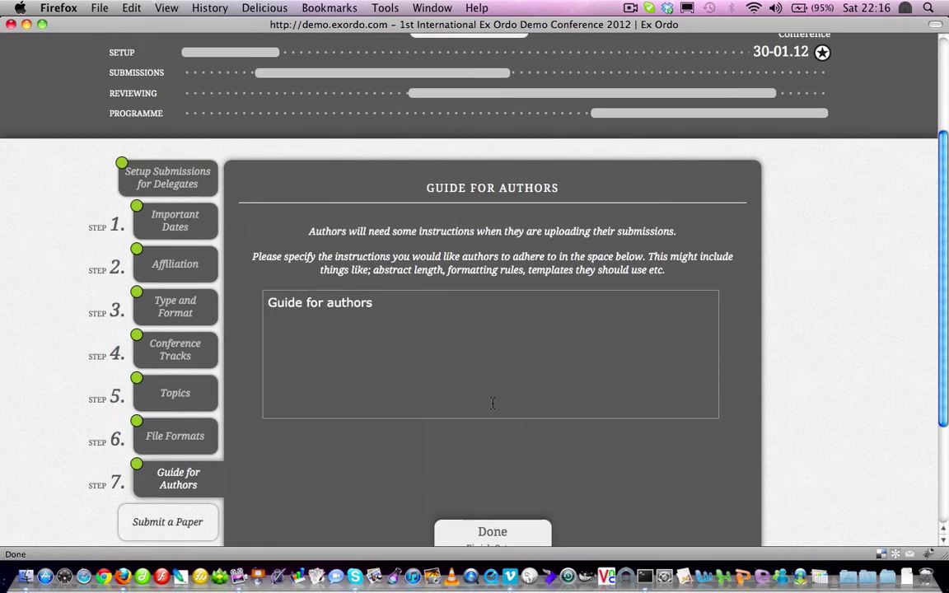